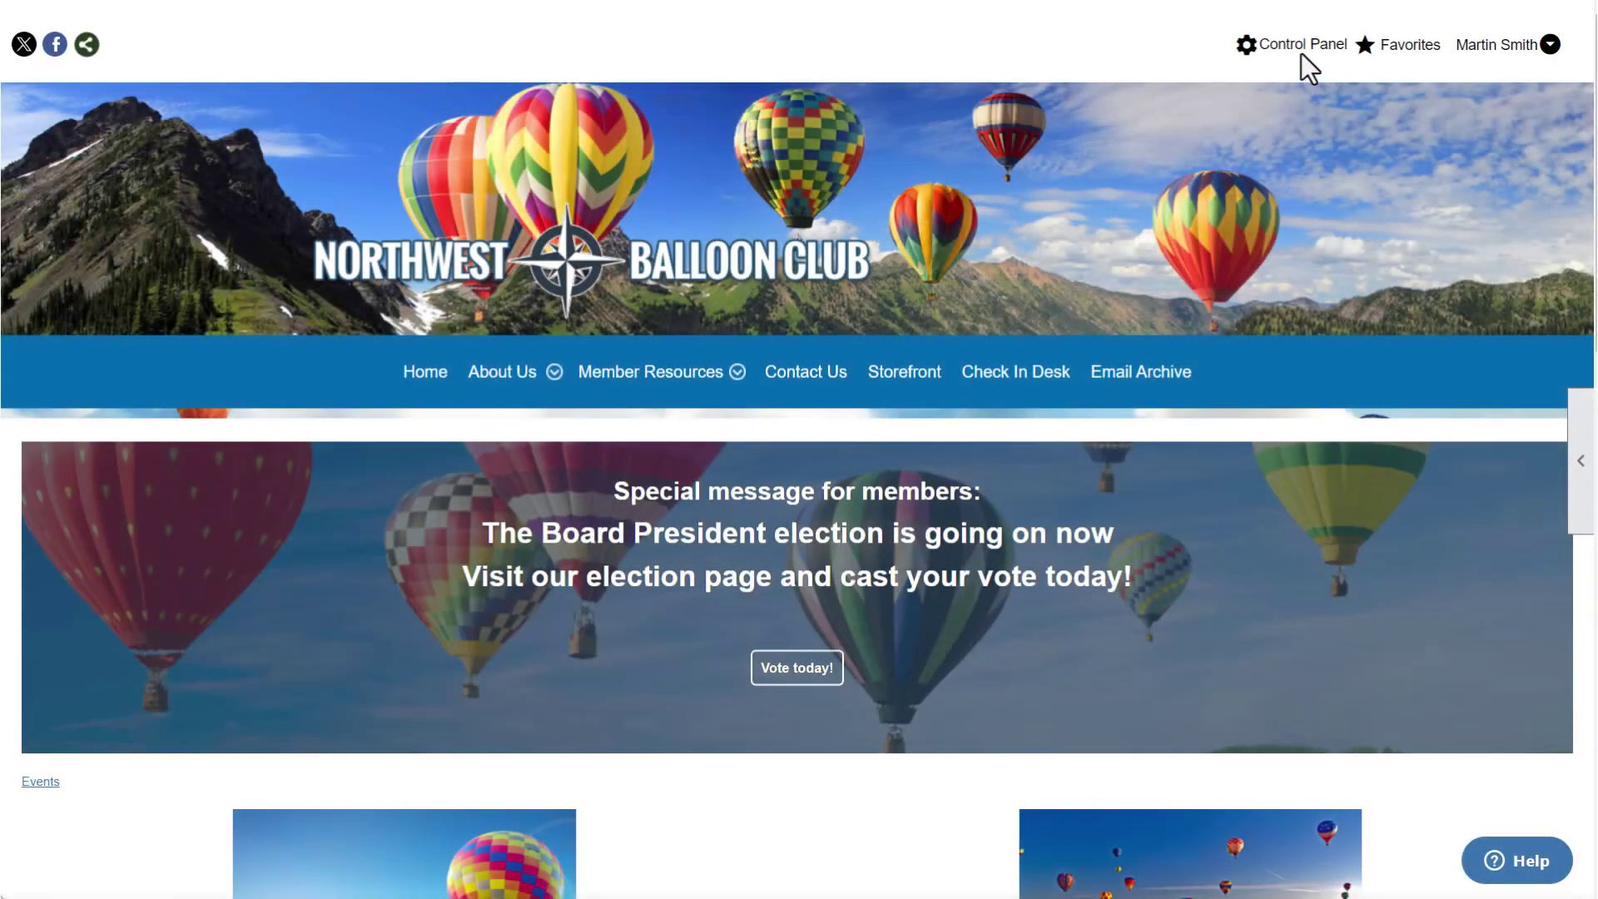
- Go to the club's Control Panel, showing the Communications modules
{"action": "left_click", "coordinate": [1301, 54]}
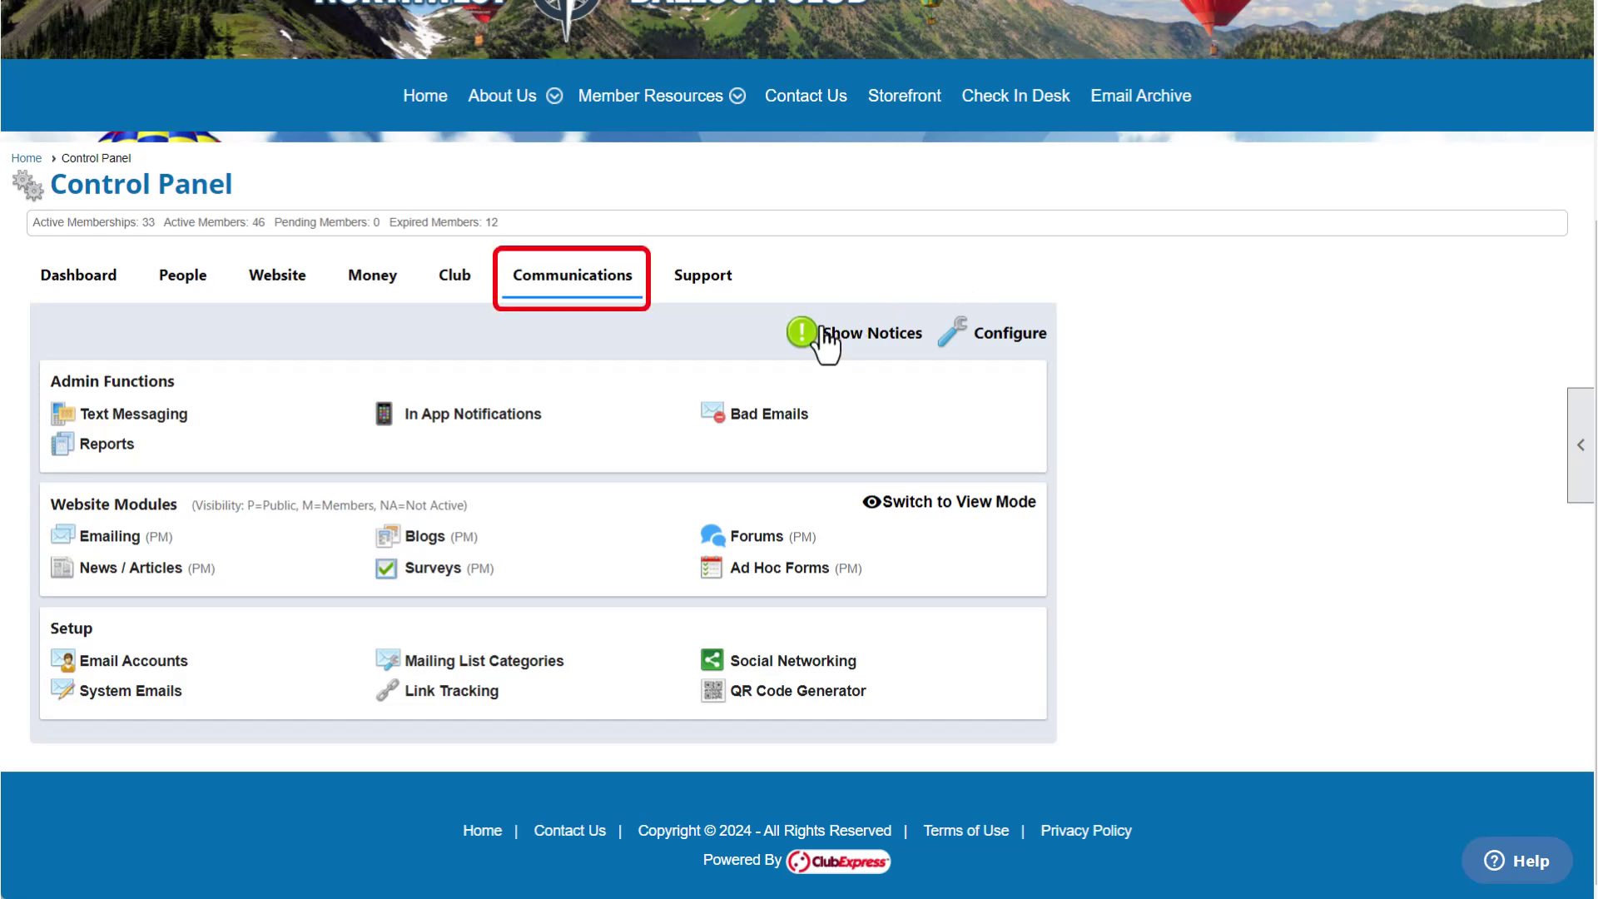
- Start a new emailing from Emailing Administration under Website Modules
{"action": "left_click", "coordinate": [119, 547]}
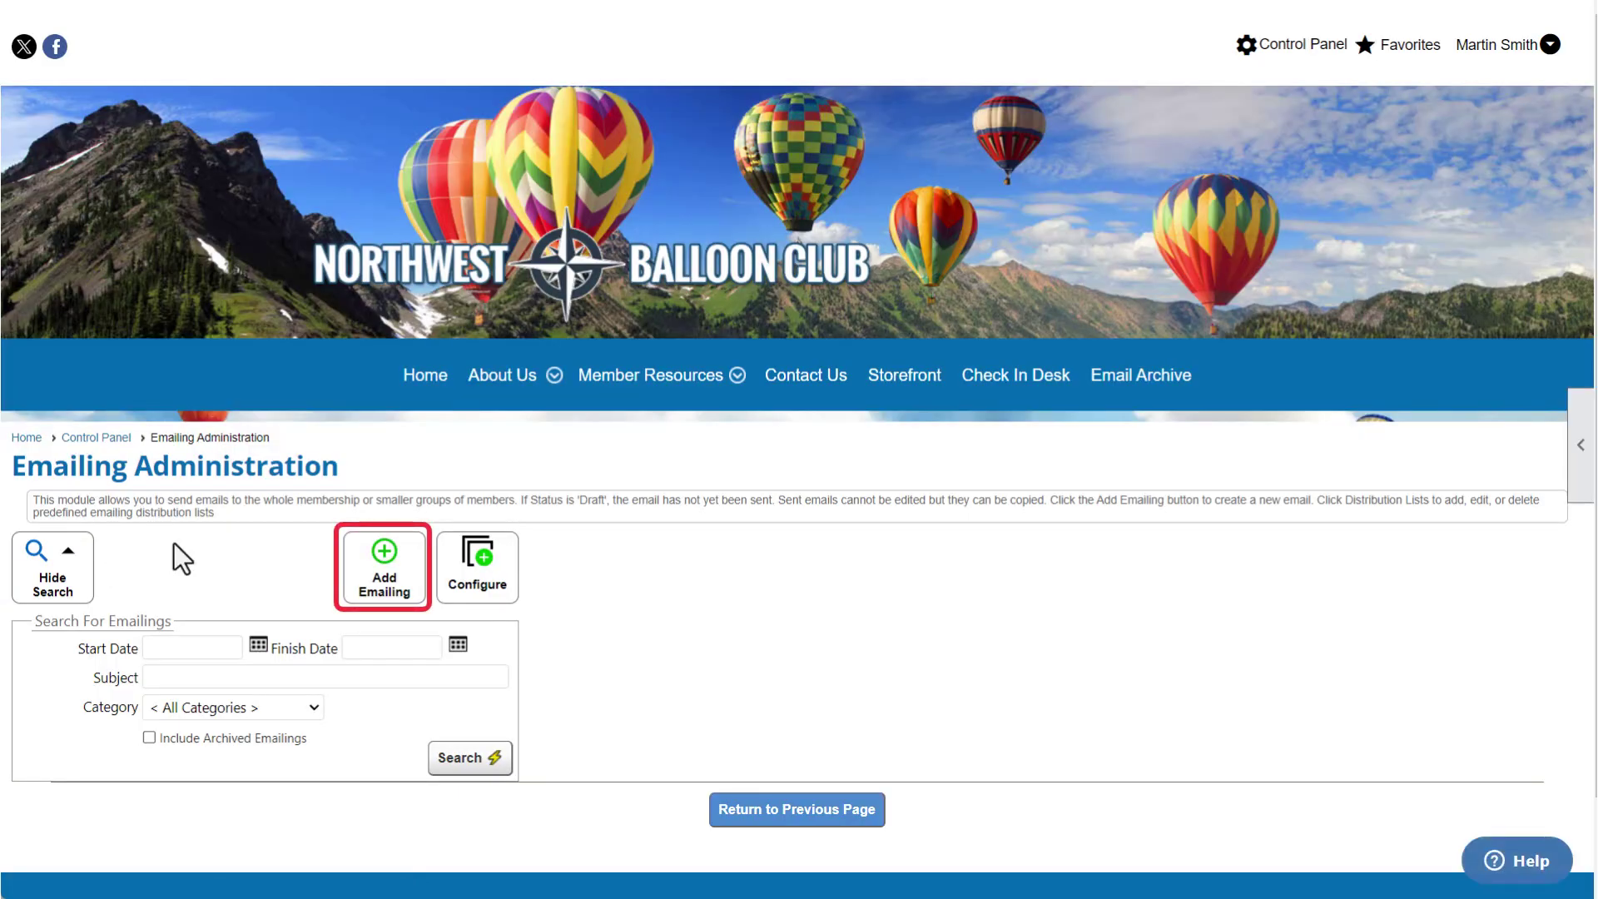
{"action": "left_click", "coordinate": [384, 575]}
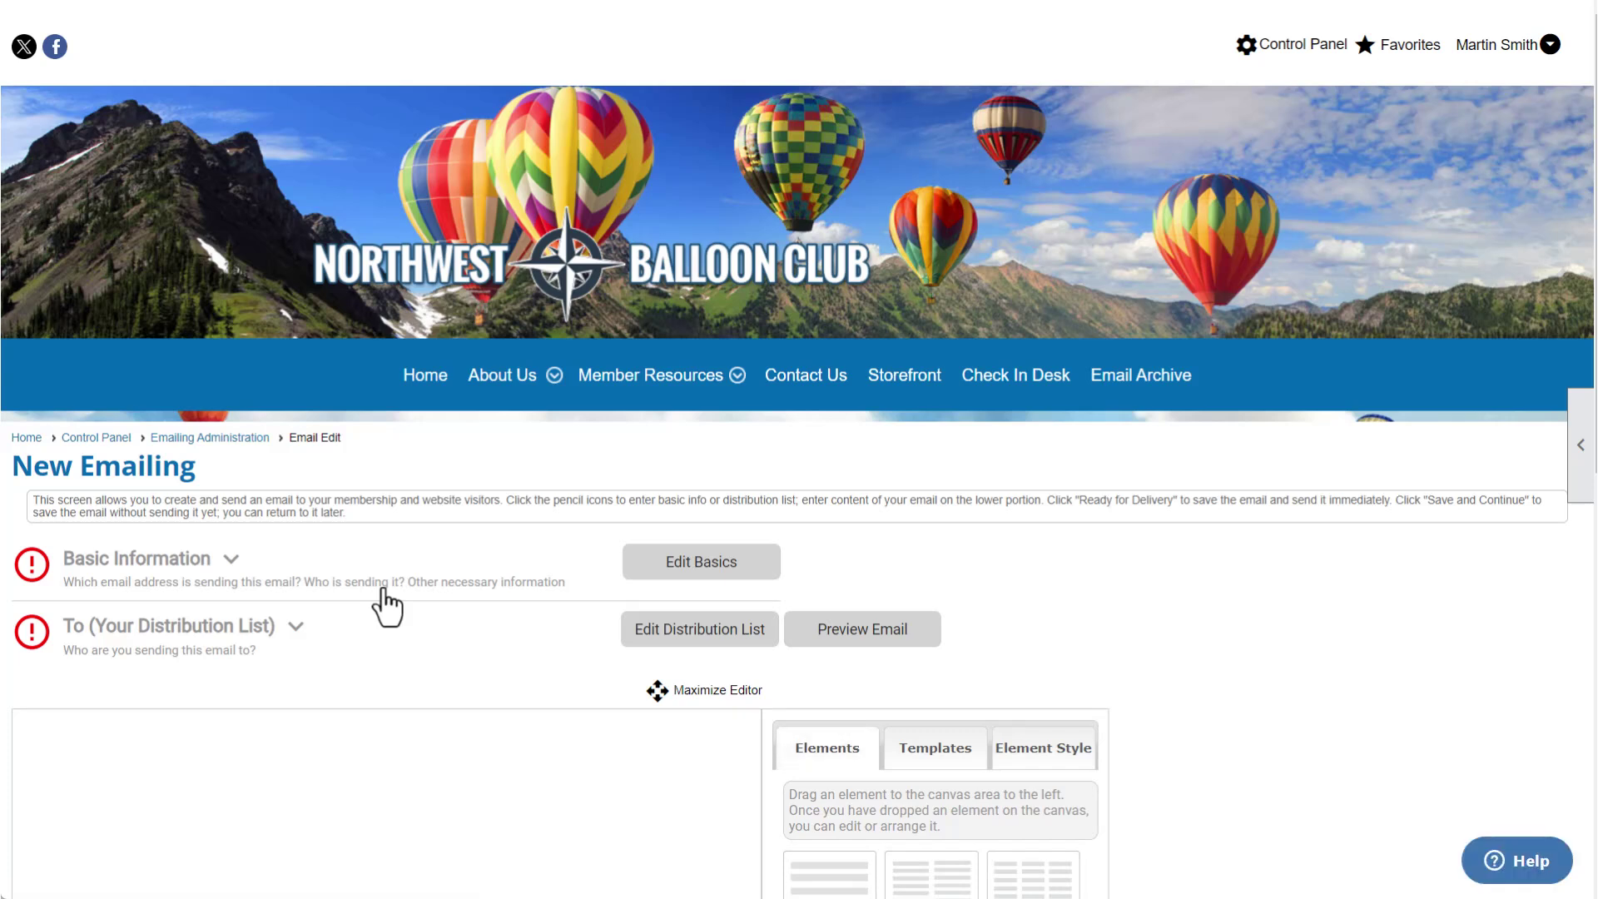
{"action": "scroll", "coordinate": [388, 605], "scroll_direction": "down", "scroll_amount": 3}
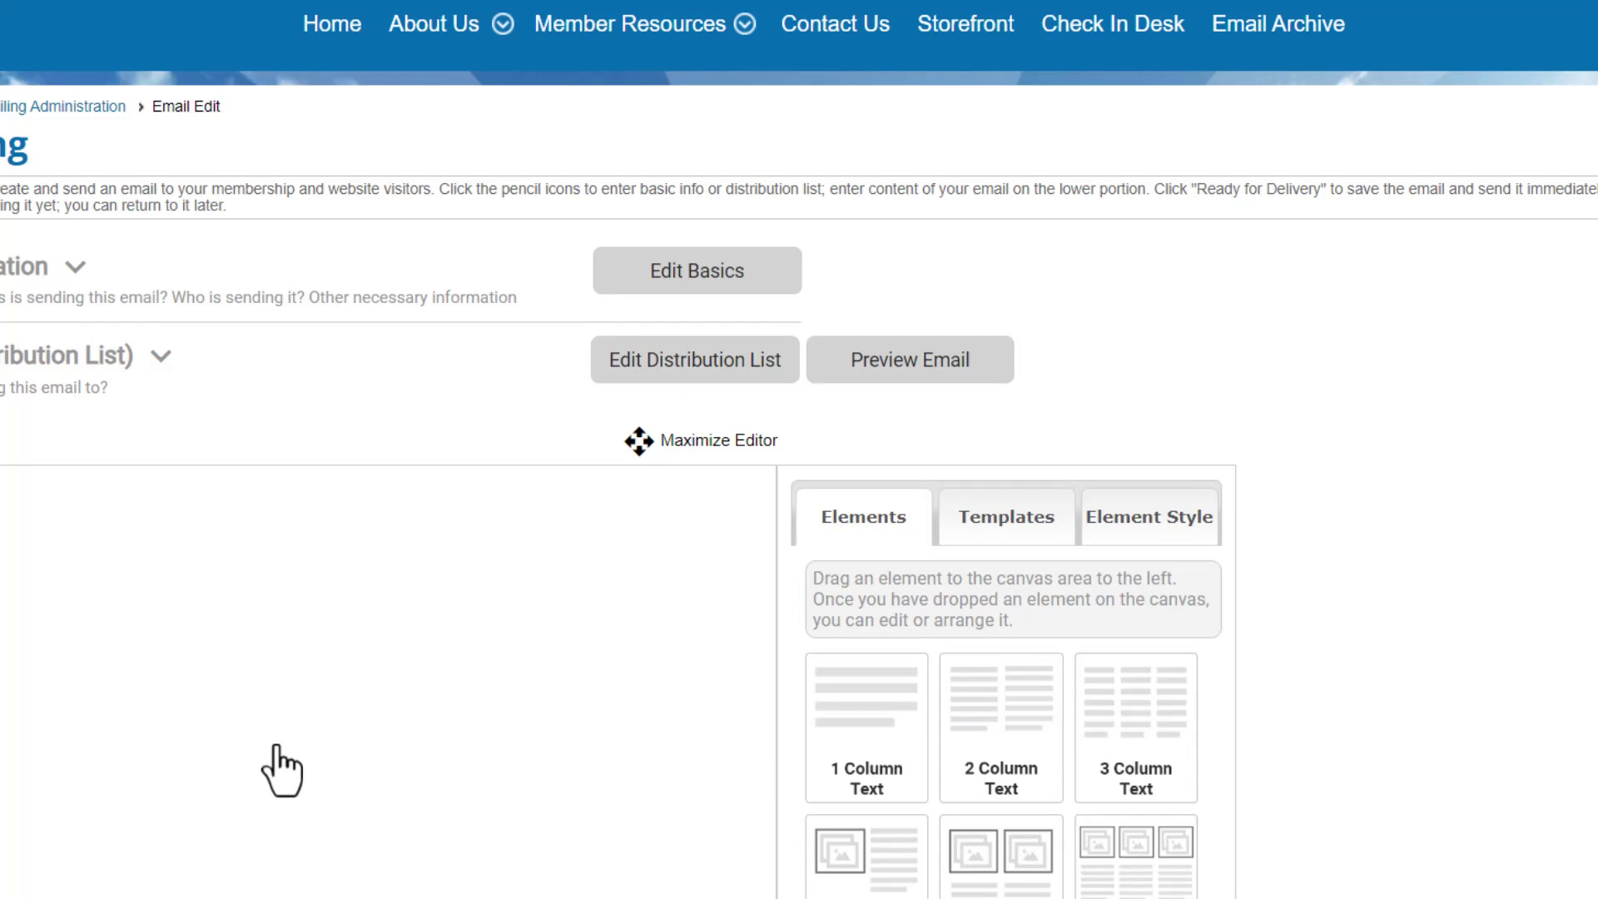
- Save the email basics with the subject 'Getting Ready for the Summer Fly-In'
{"action": "left_click", "coordinate": [629, 287]}
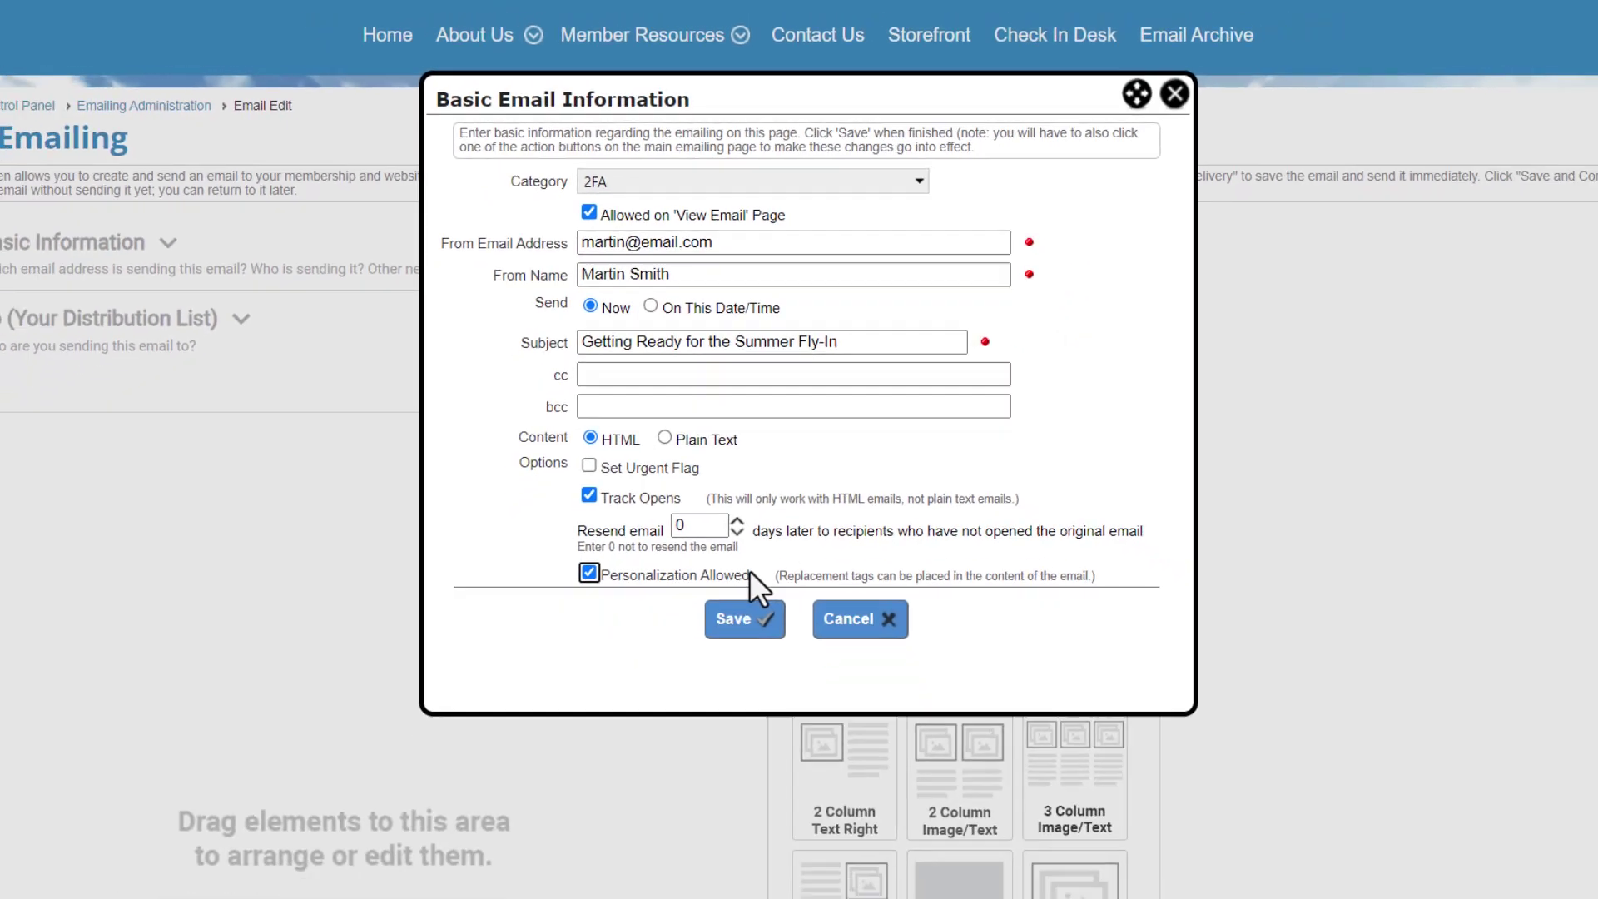
{"action": "left_click", "coordinate": [744, 617]}
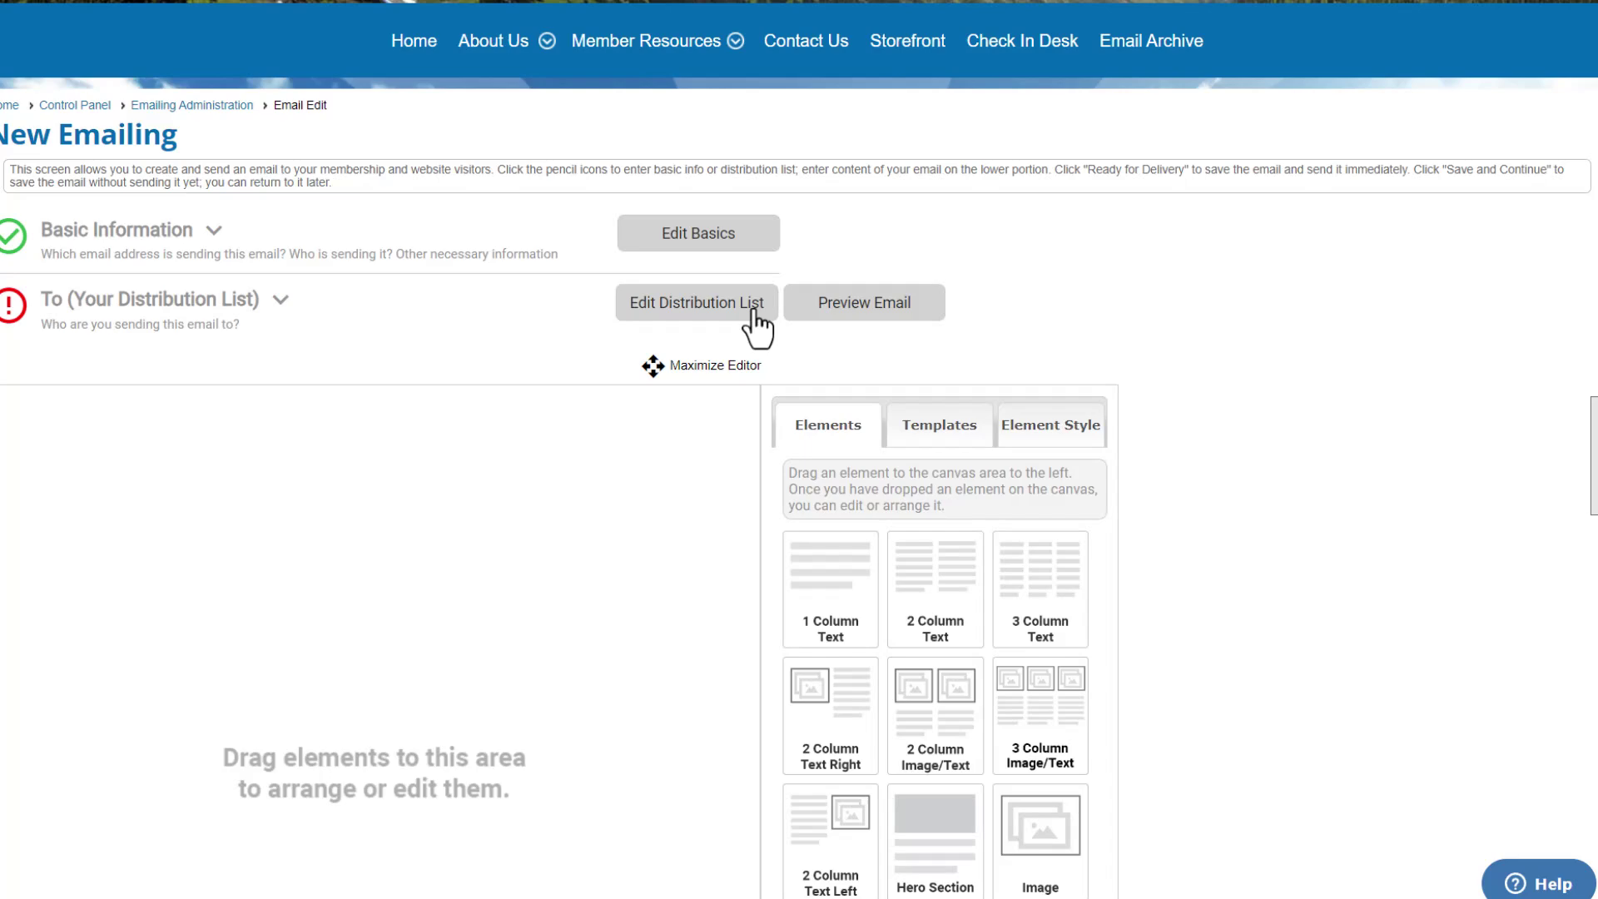
- Build a new distribution list containing Active solo and primary members
{"action": "left_click", "coordinate": [758, 319]}
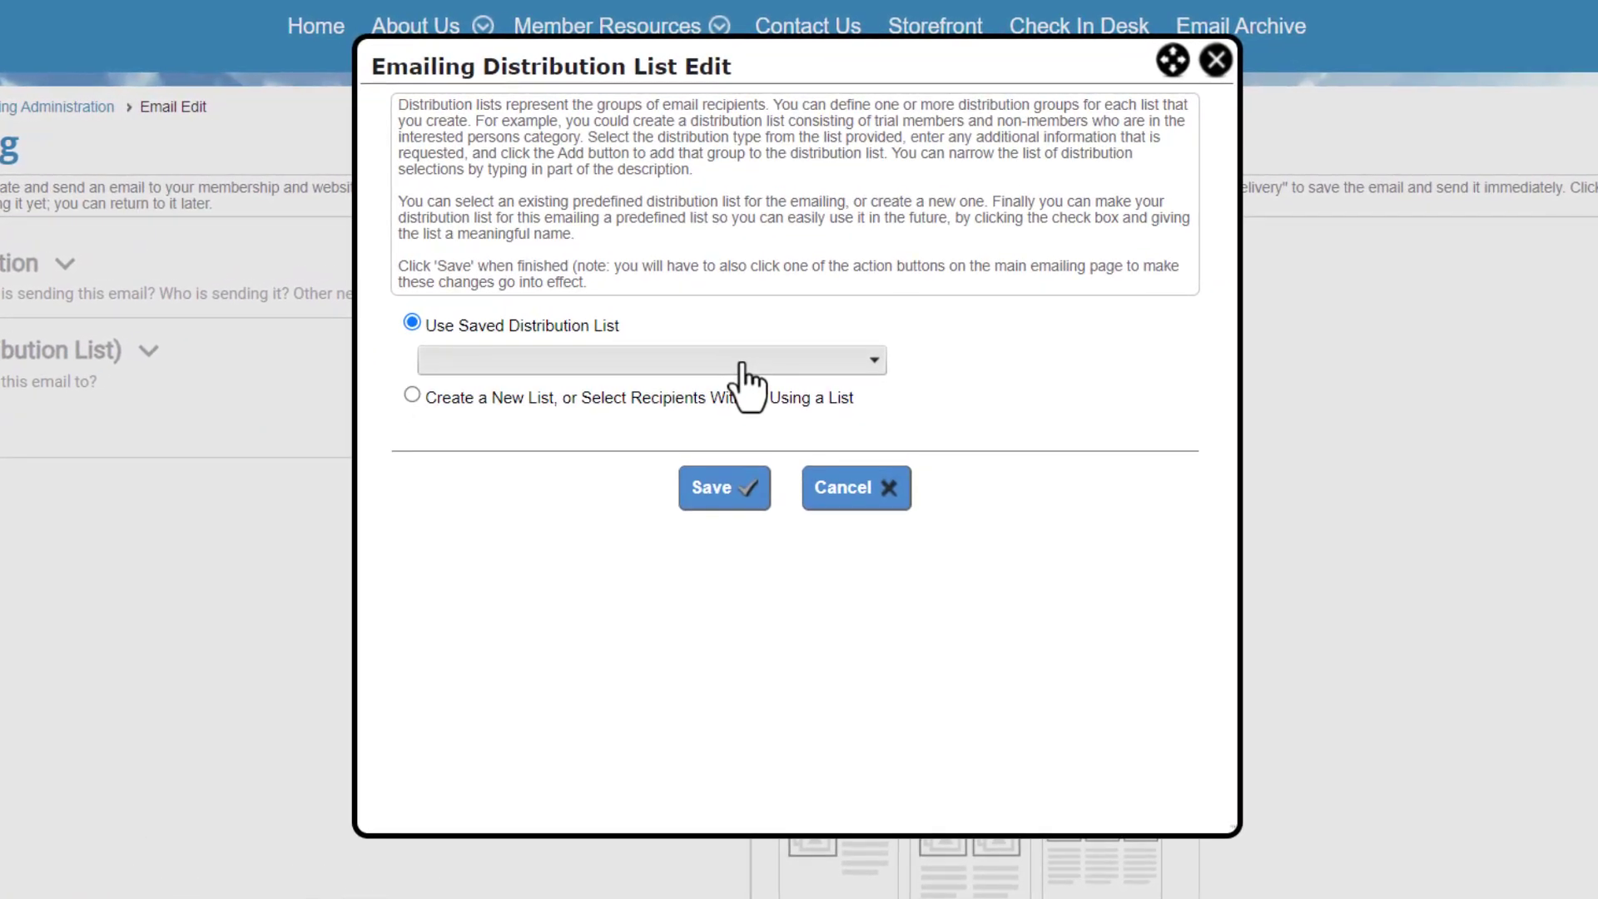
{"action": "left_click", "coordinate": [745, 400]}
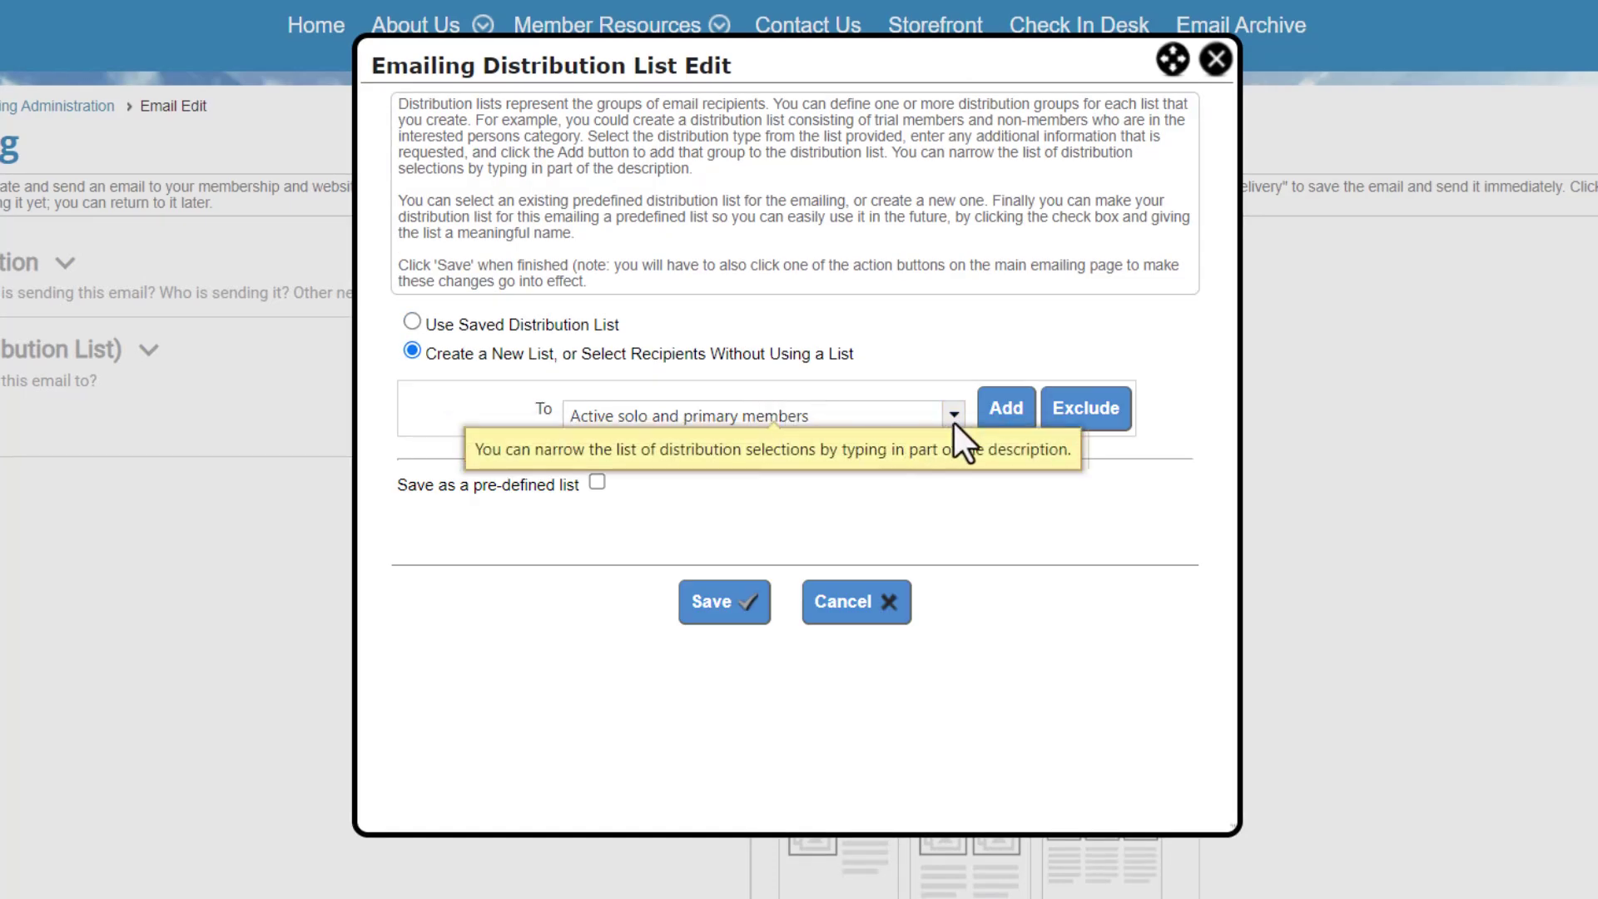
{"action": "left_click", "coordinate": [954, 417]}
{"action": "scroll", "coordinate": [950, 525], "scroll_direction": "down", "scroll_amount": 1}
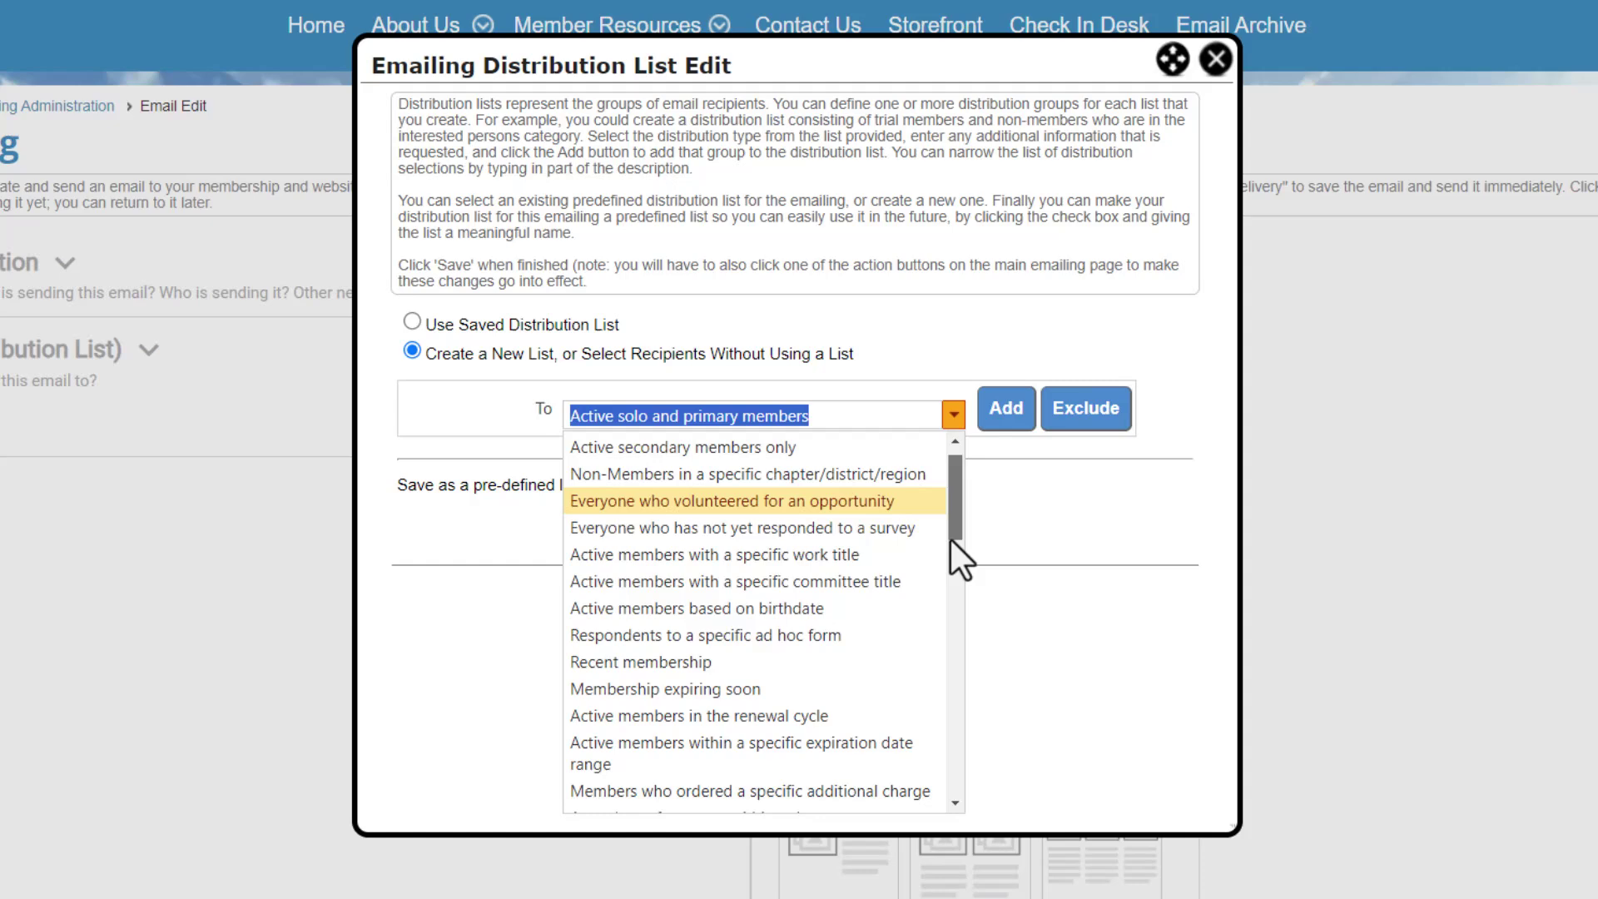
{"action": "scroll", "coordinate": [959, 524], "scroll_direction": "down", "scroll_amount": 4}
{"action": "left_click", "coordinate": [1014, 413]}
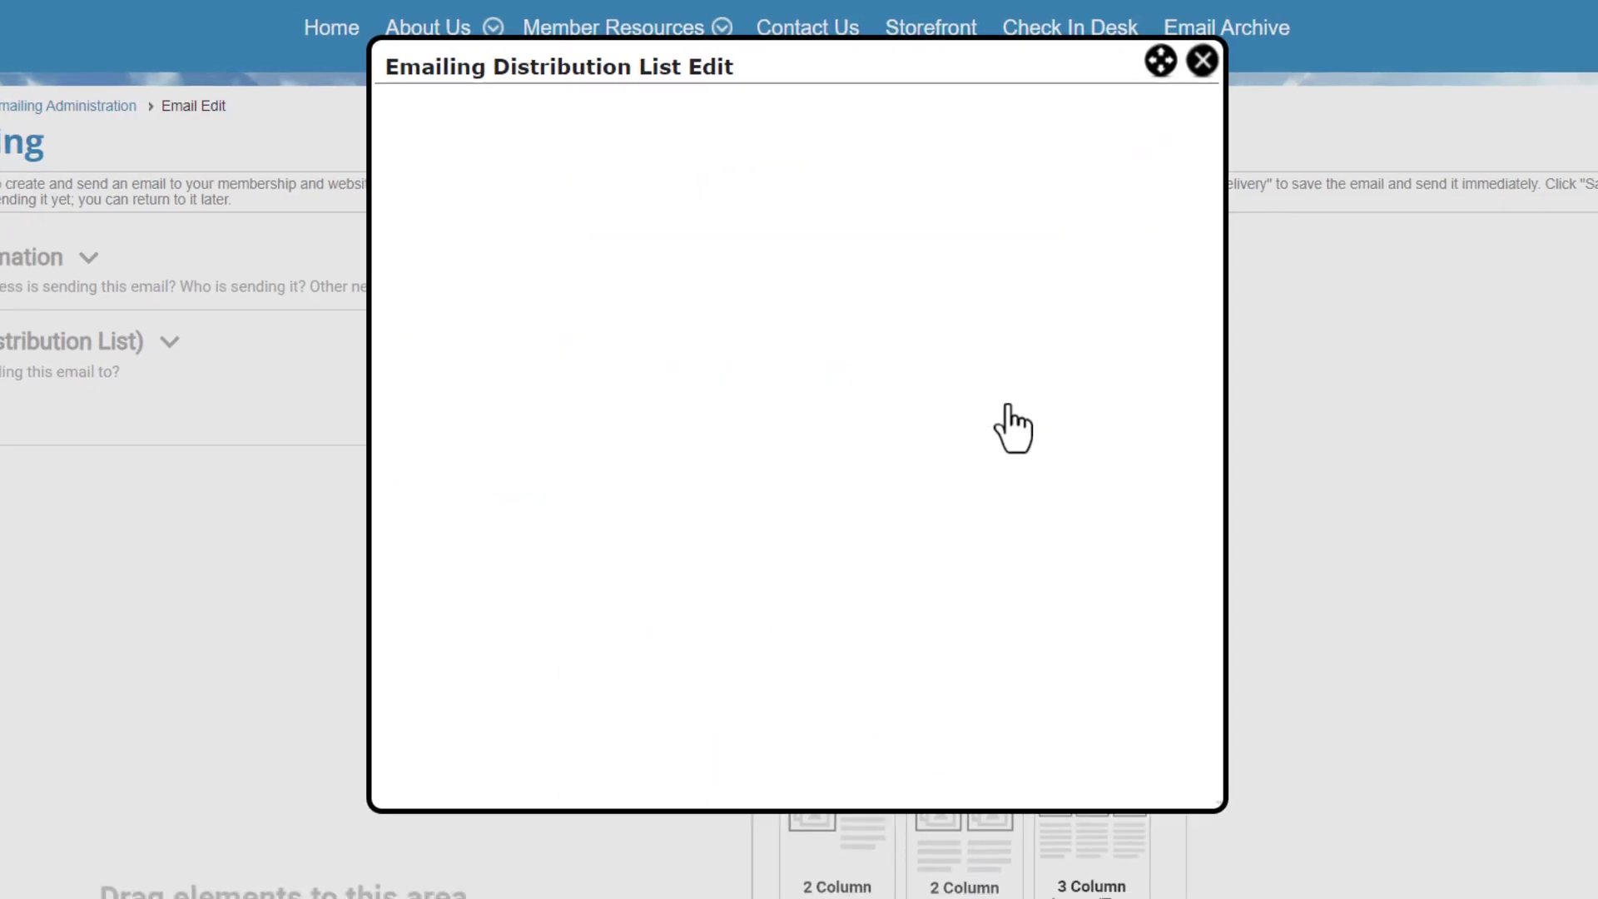
- Save the recipient list and load the saved 'Welcome to August!' template
{"action": "left_click", "coordinate": [747, 558]}
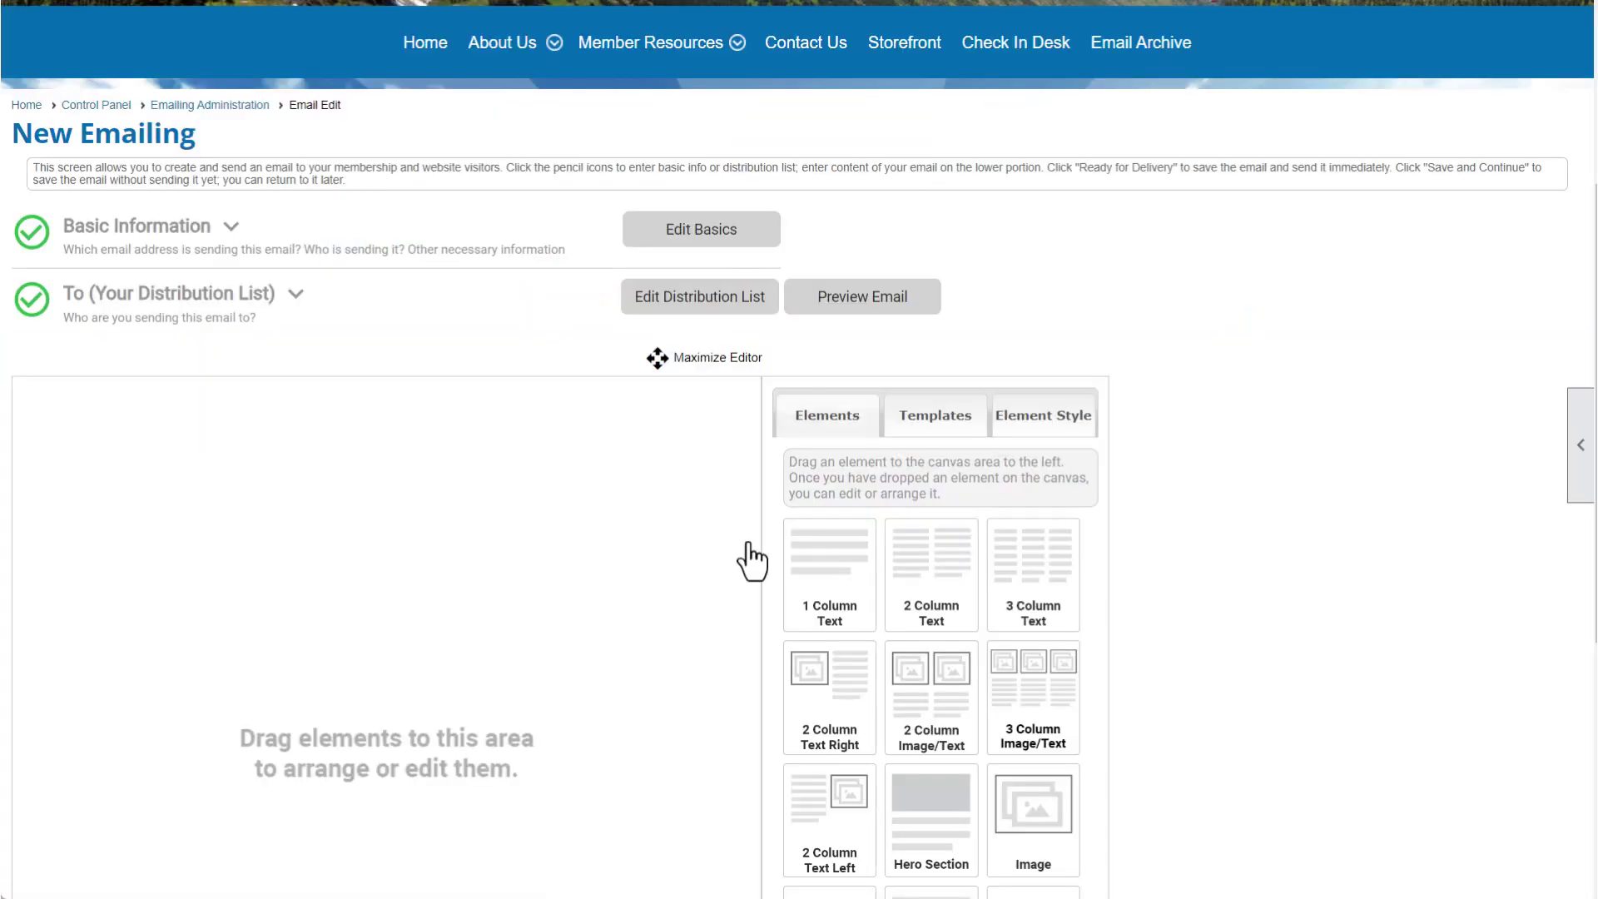
{"action": "scroll", "coordinate": [751, 556], "scroll_direction": "down", "scroll_amount": 2}
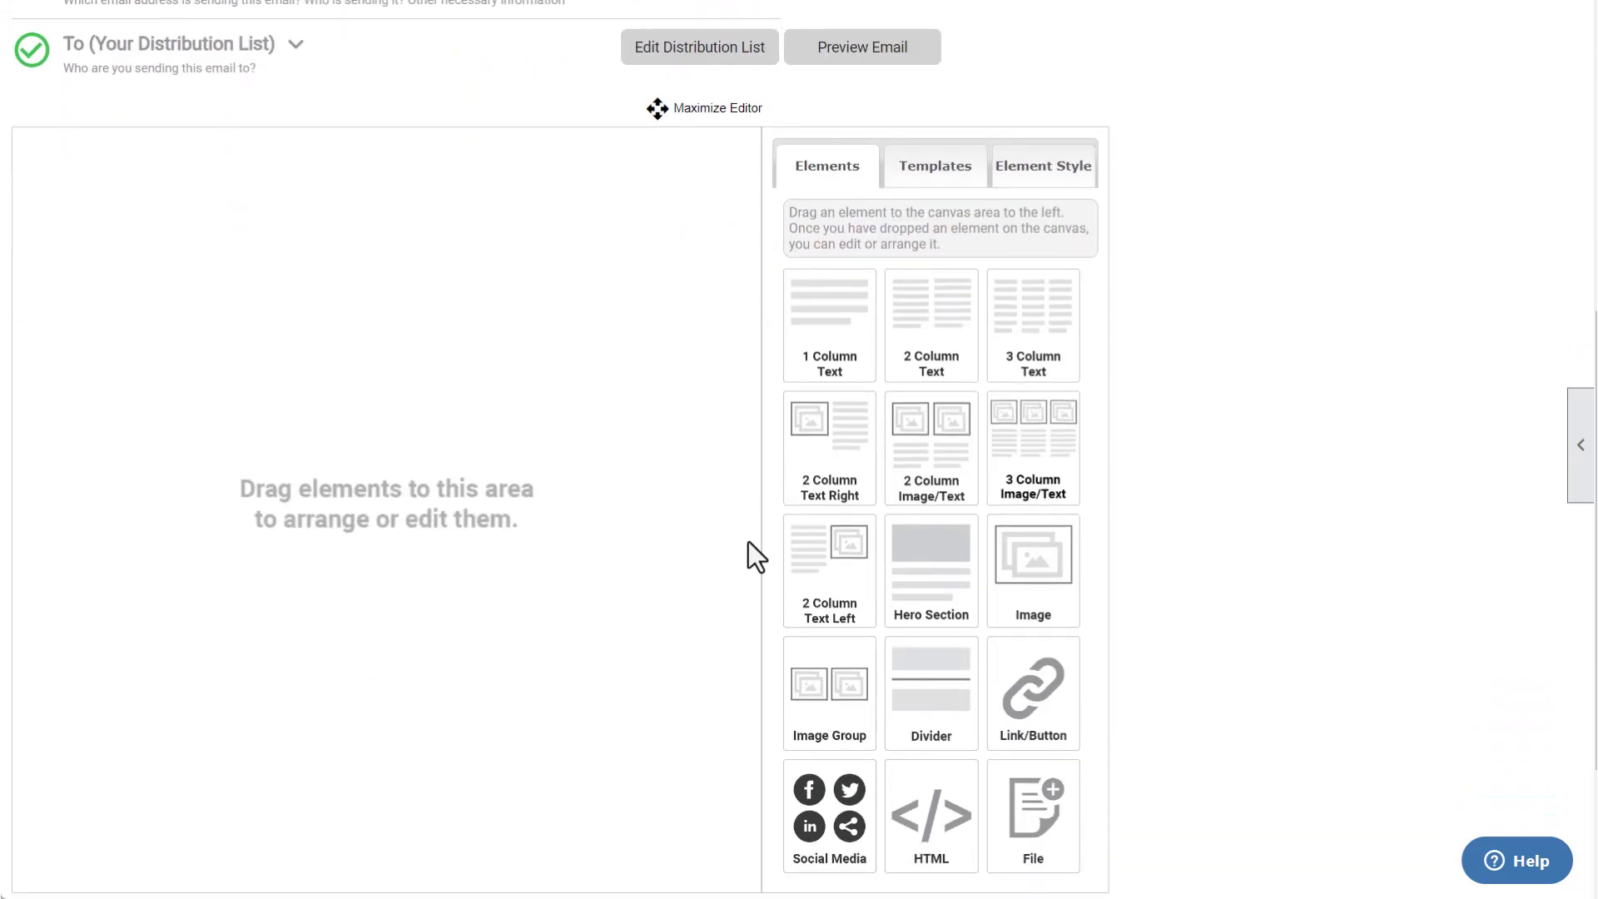
{"action": "left_click", "coordinate": [925, 187]}
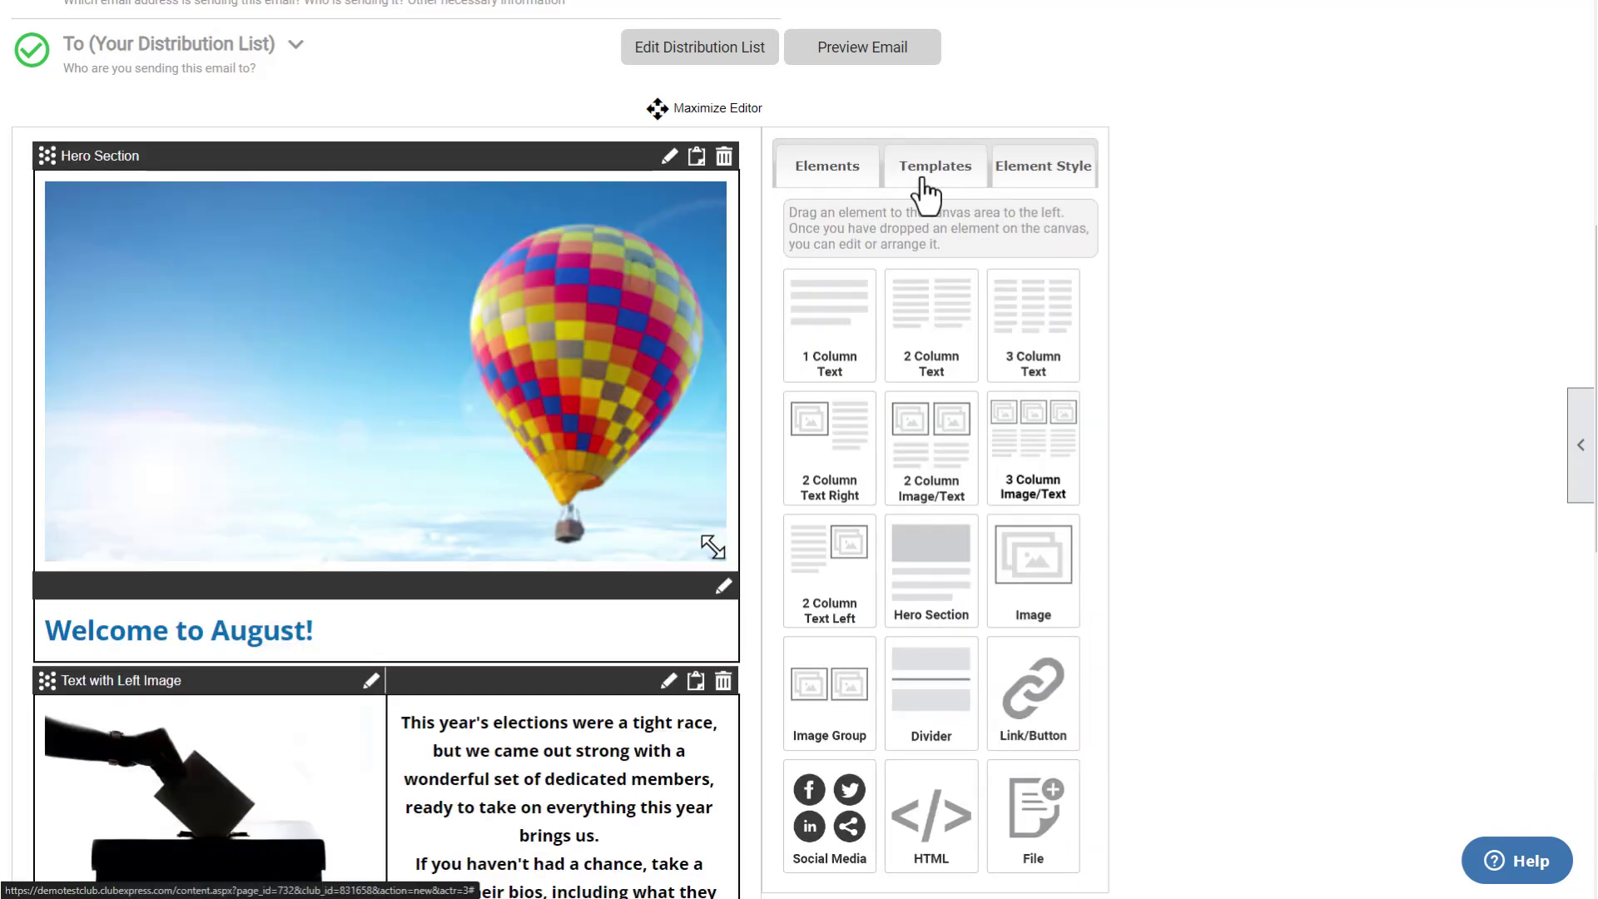
{"action": "scroll", "coordinate": [927, 194], "scroll_direction": "down", "scroll_amount": 2}
{"action": "scroll", "coordinate": [926, 194], "scroll_direction": "down", "scroll_amount": 3}
{"action": "scroll", "coordinate": [927, 193], "scroll_direction": "down", "scroll_amount": 2}
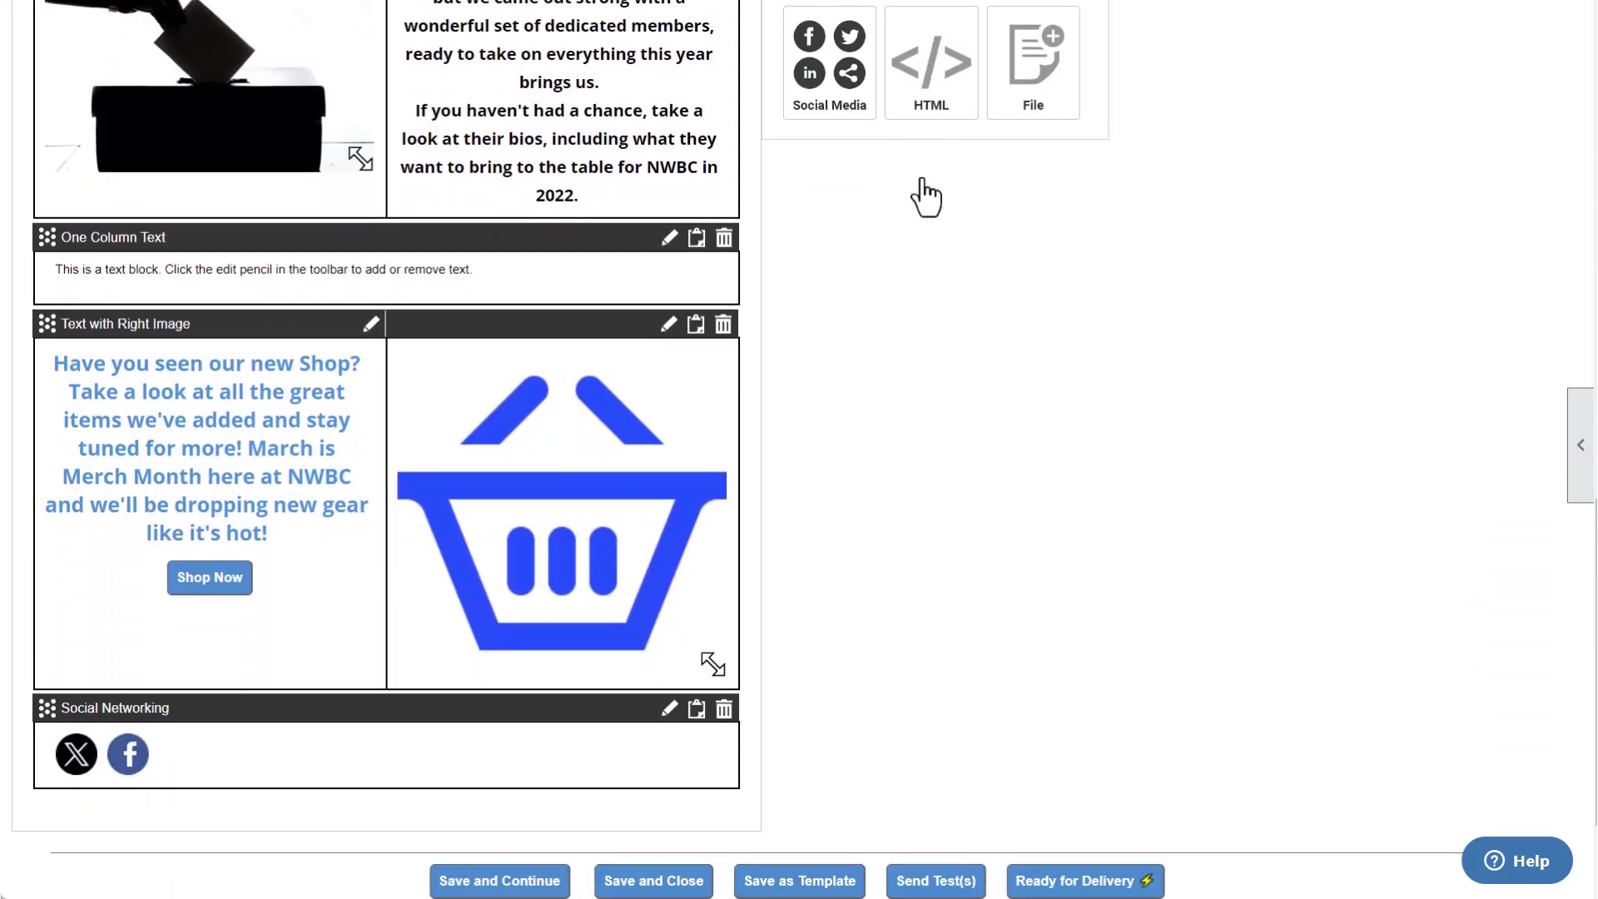
{"action": "scroll", "coordinate": [928, 194], "scroll_direction": "down", "scroll_amount": 1}
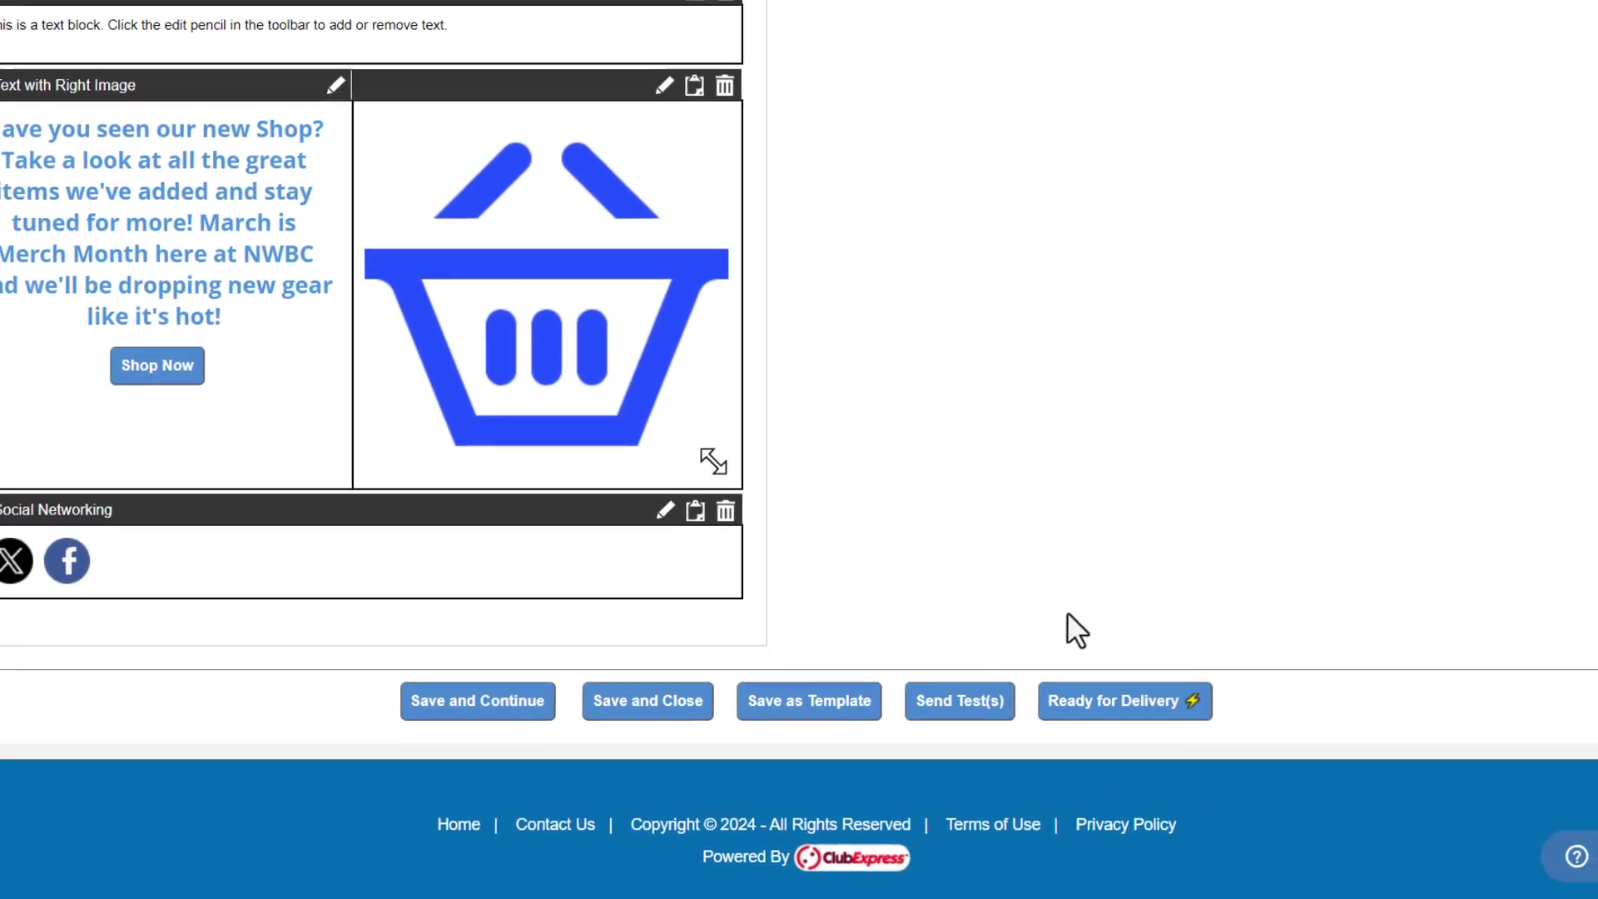
{"action": "scroll", "coordinate": [799, 450], "scroll_direction": "up", "scroll_amount": 3}
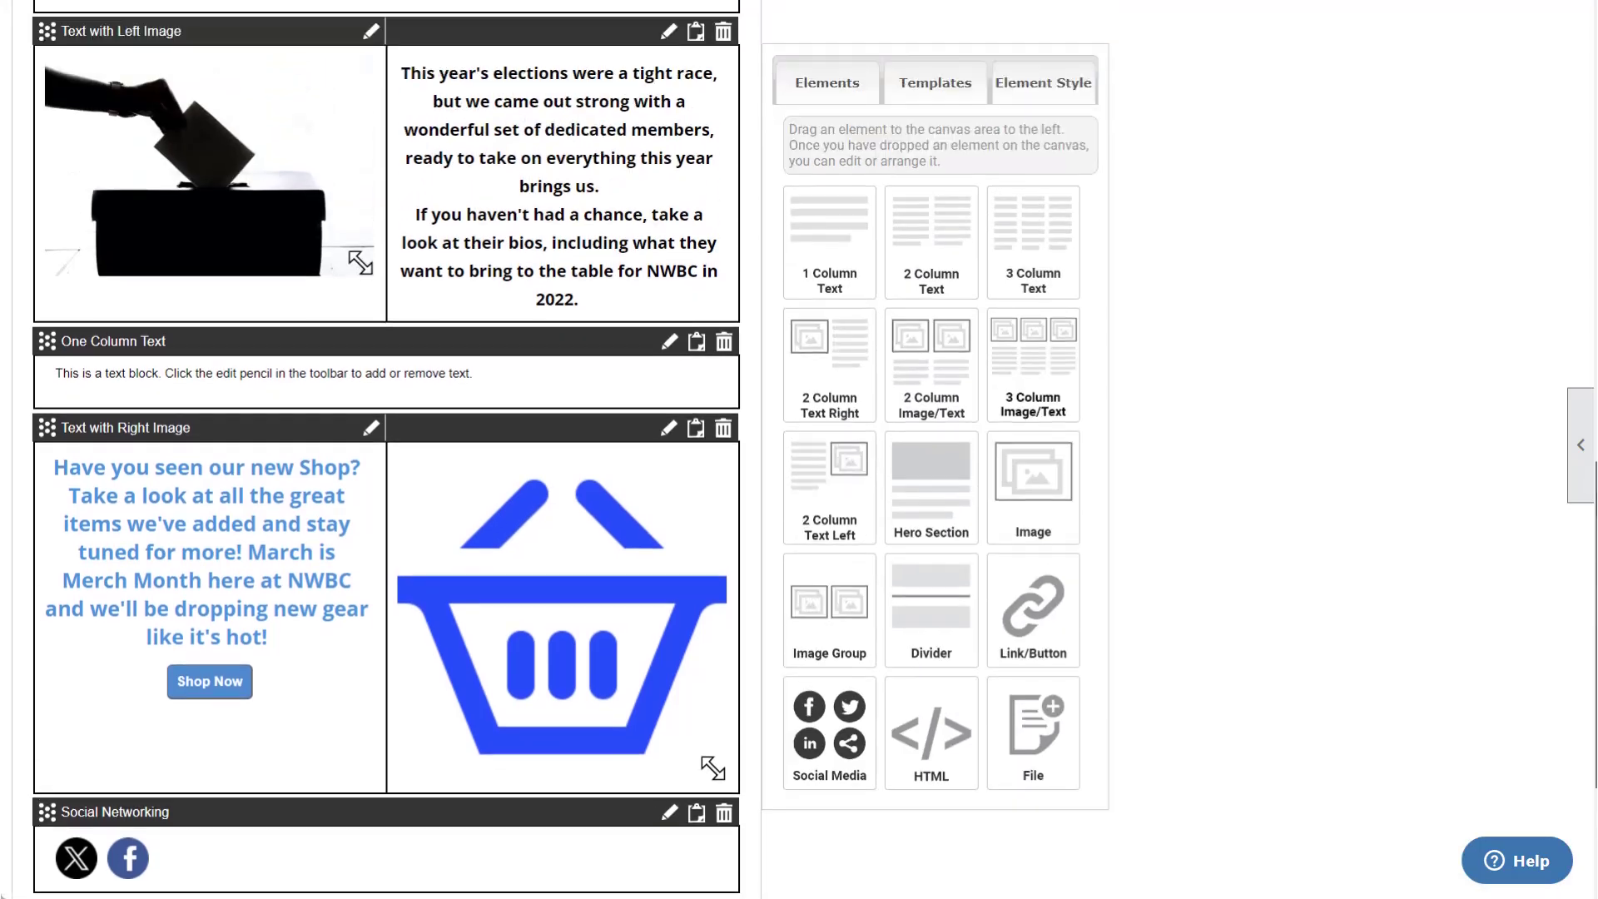
{"action": "scroll", "coordinate": [563, 501], "scroll_direction": "up", "scroll_amount": 5}
{"action": "scroll", "coordinate": [562, 499], "scroll_direction": "up", "scroll_amount": 2}
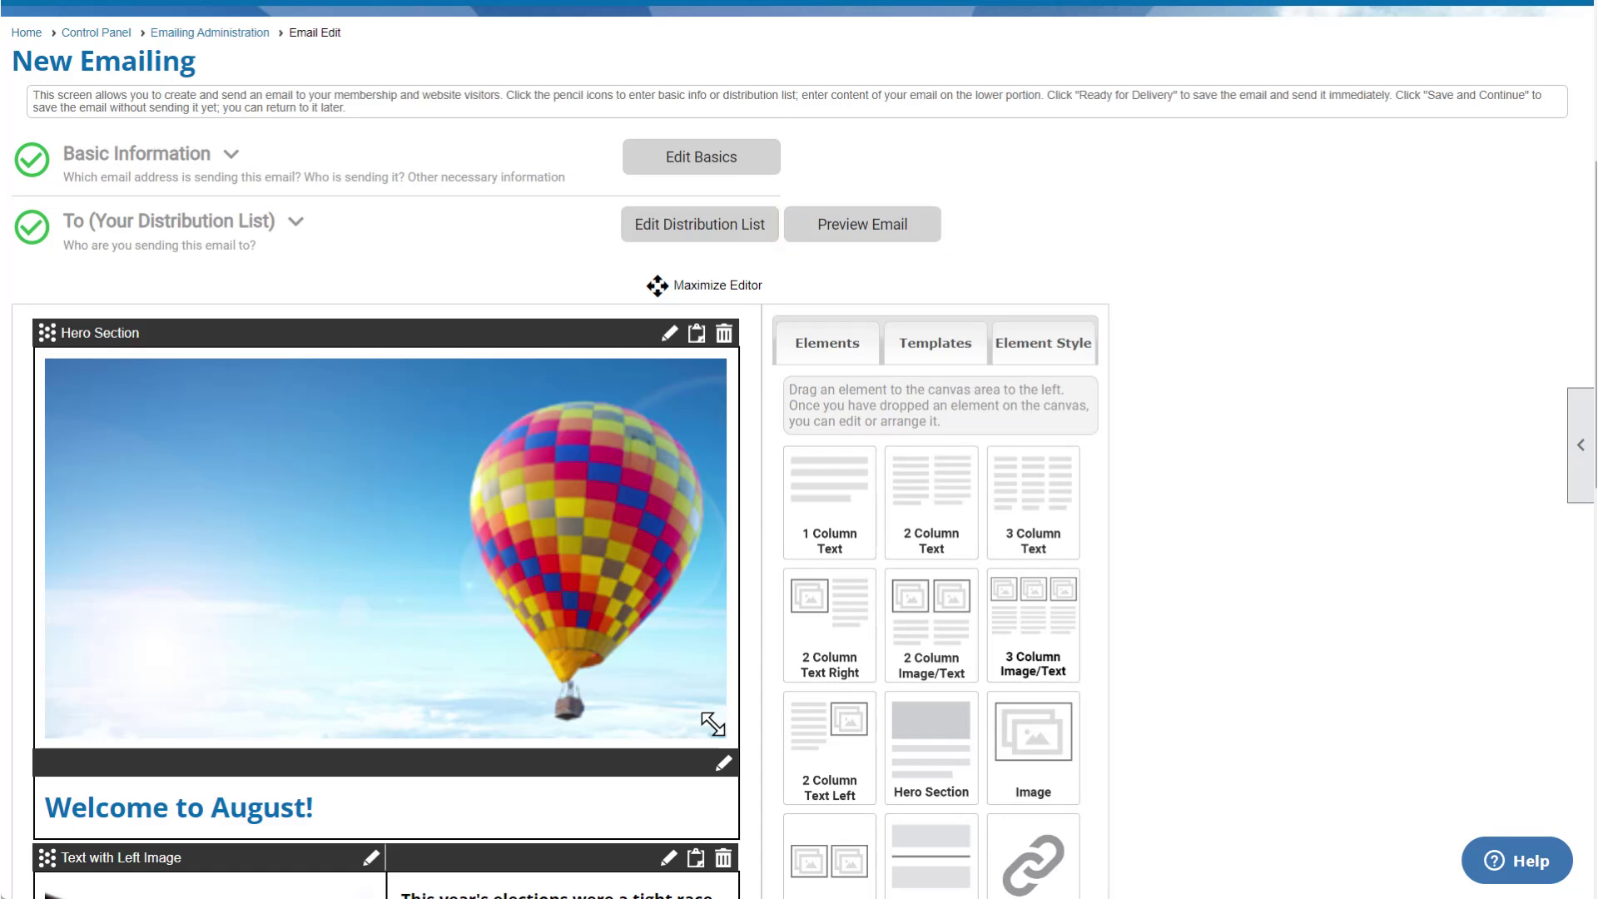
{"action": "scroll", "coordinate": [561, 500], "scroll_direction": "down", "scroll_amount": 2}
{"action": "scroll", "coordinate": [563, 500], "scroll_direction": "down", "scroll_amount": 3}
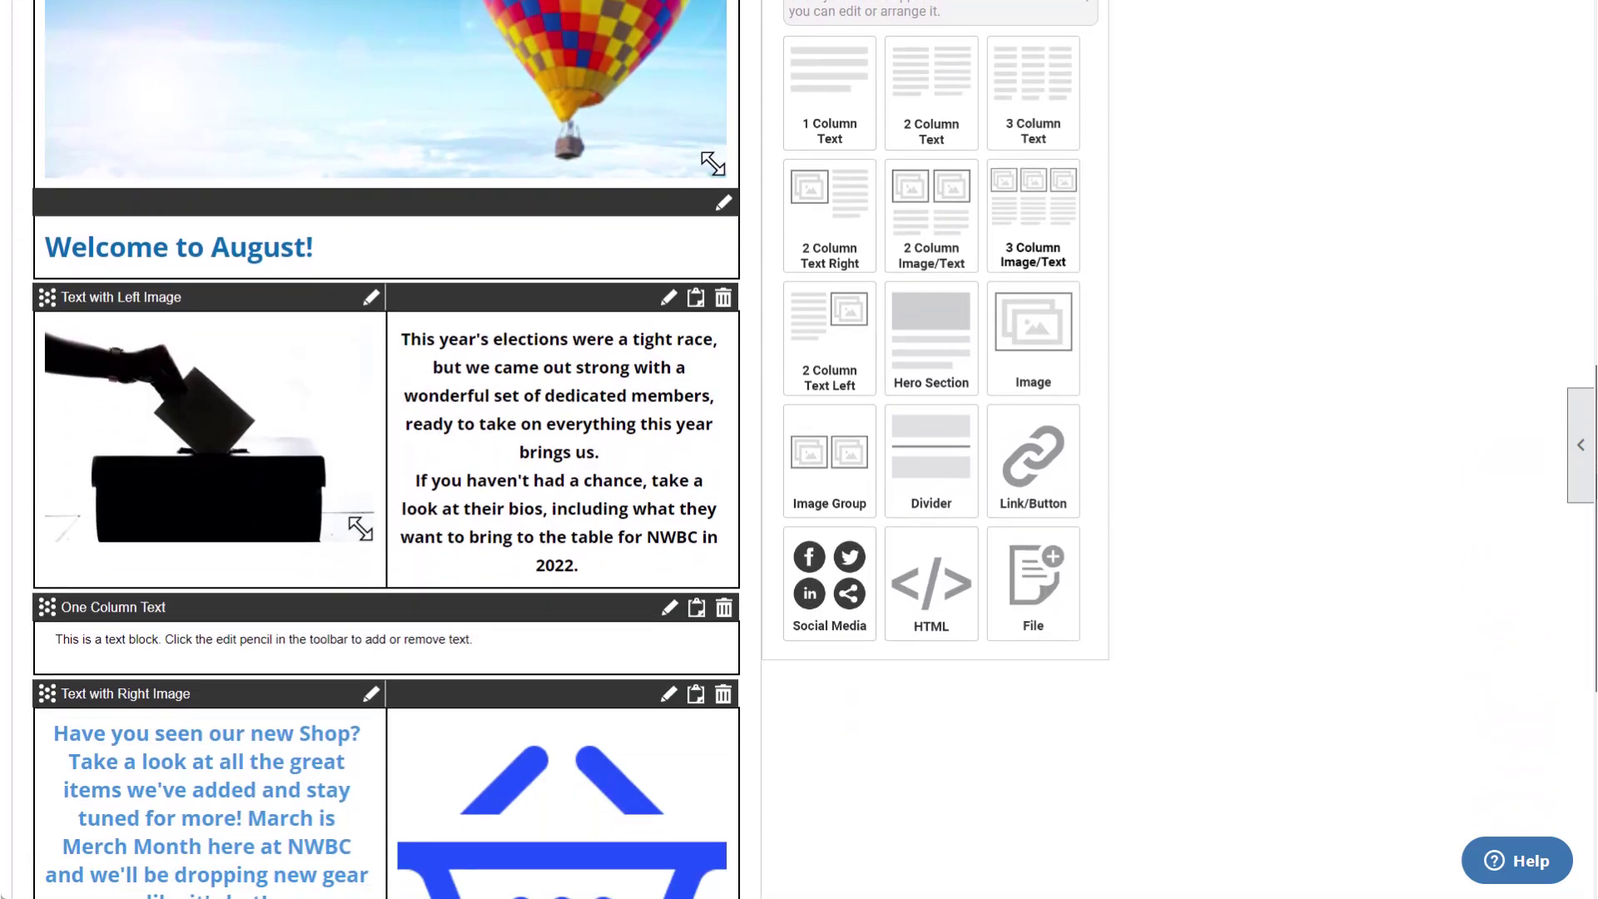
{"action": "scroll", "coordinate": [562, 499], "scroll_direction": "down", "scroll_amount": 2}
{"action": "scroll", "coordinate": [800, 500], "scroll_direction": "down", "scroll_amount": 2}
{"action": "scroll", "coordinate": [800, 500], "scroll_direction": "down", "scroll_amount": 1}
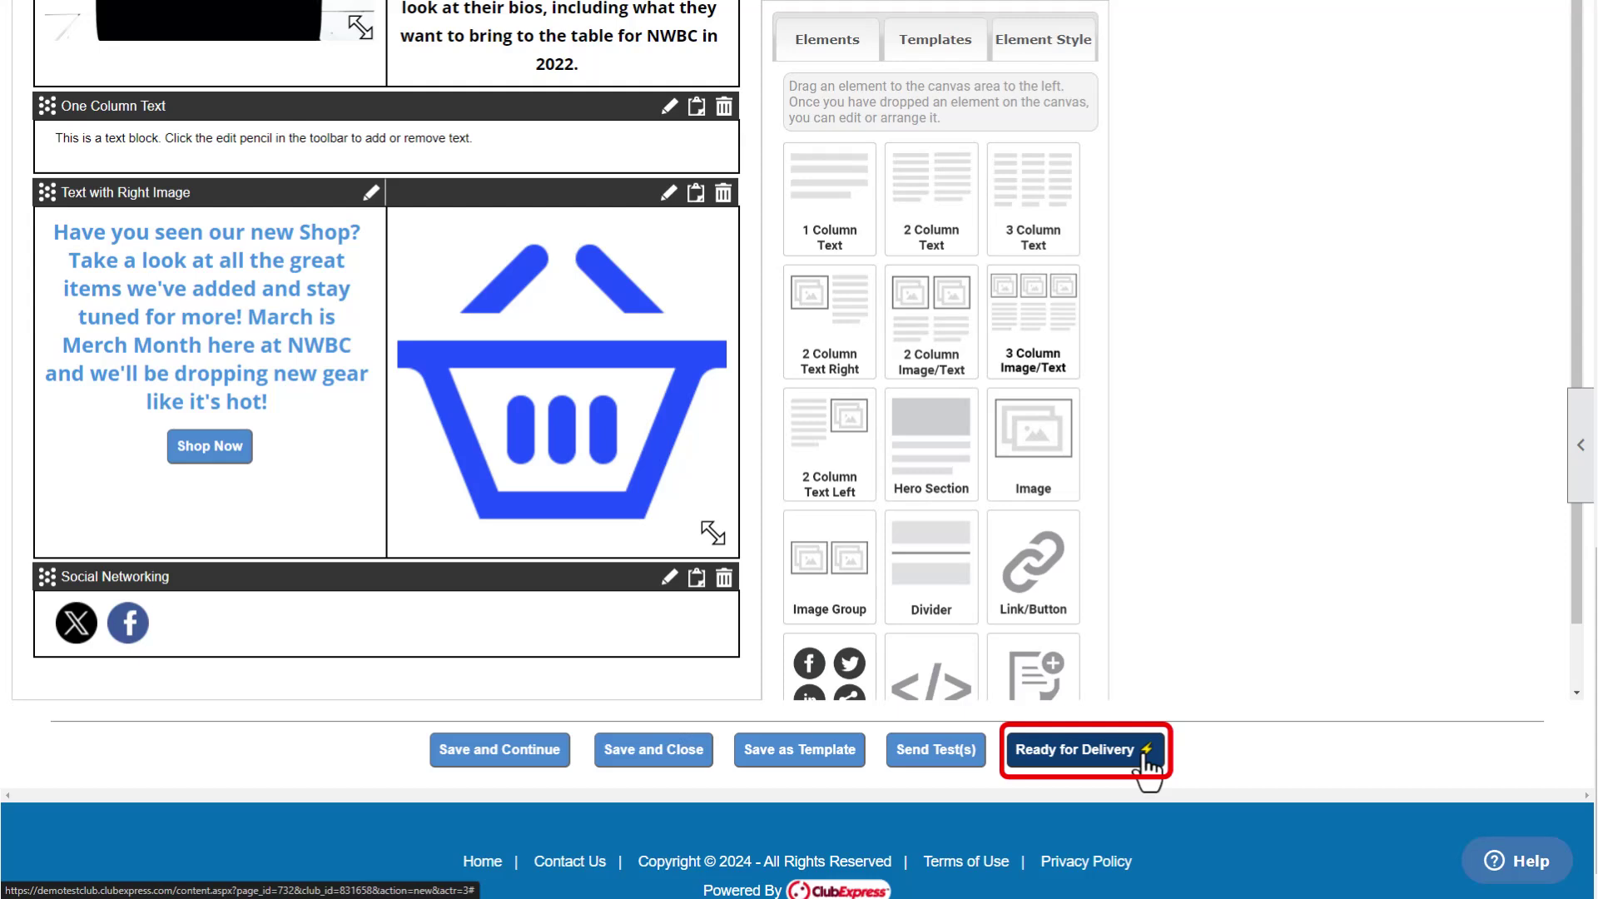
- Set the finished emailing's status to Ready for Delivery
{"action": "left_click", "coordinate": [1146, 771]}
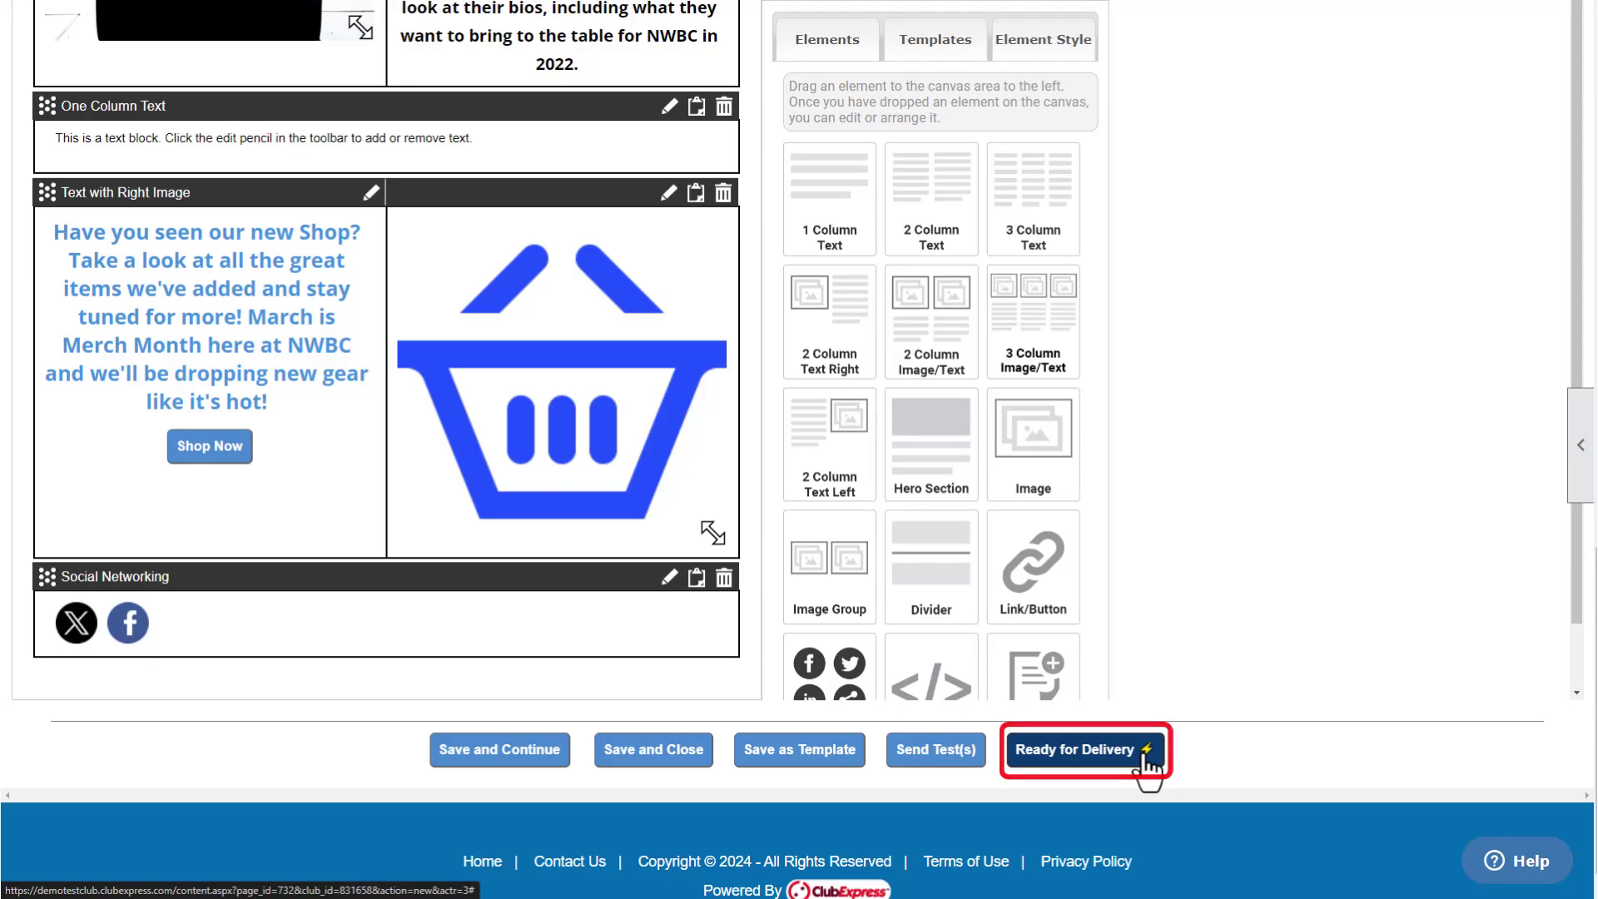